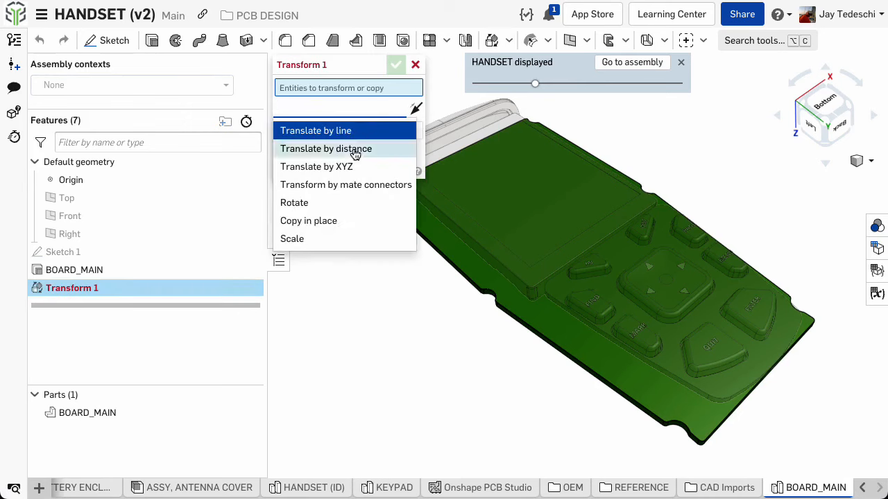
- Copy the display part in place from the handset assembly context into the BOARD_MAIN part studio
click(346, 221)
click(505, 182)
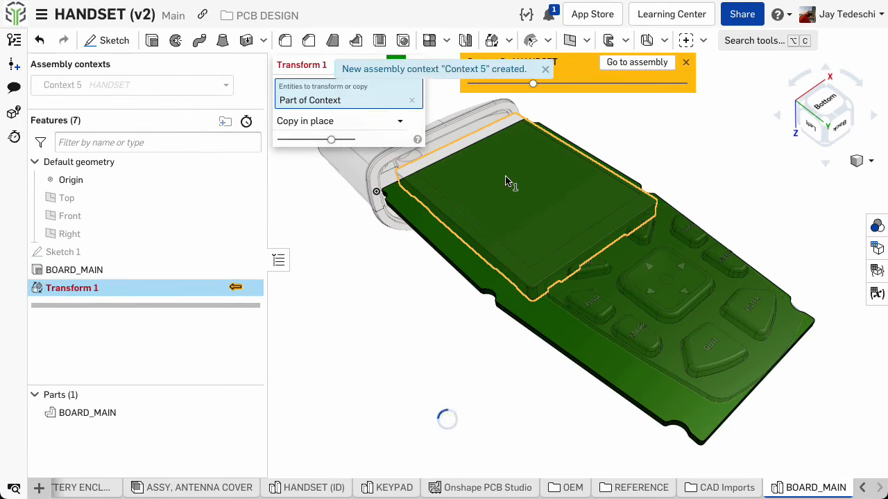
click(396, 65)
- Rename the copied DISPLAY part as PLACE_KEEPOUT
click(118, 431)
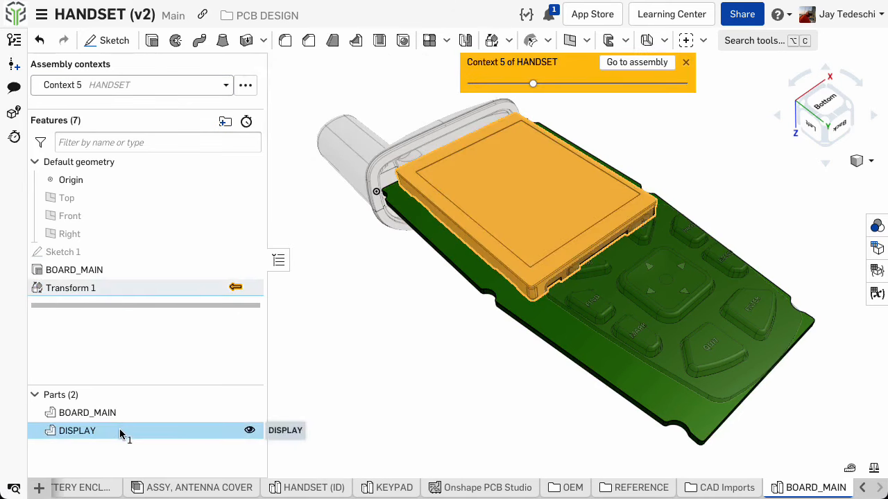
right_click(120, 431)
click(178, 158)
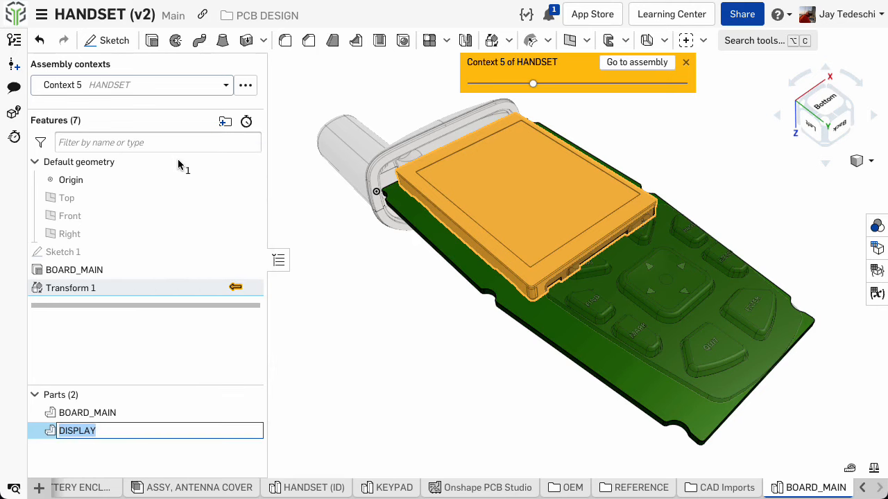
text(PLACE_KEEPOUT)
key(Return)
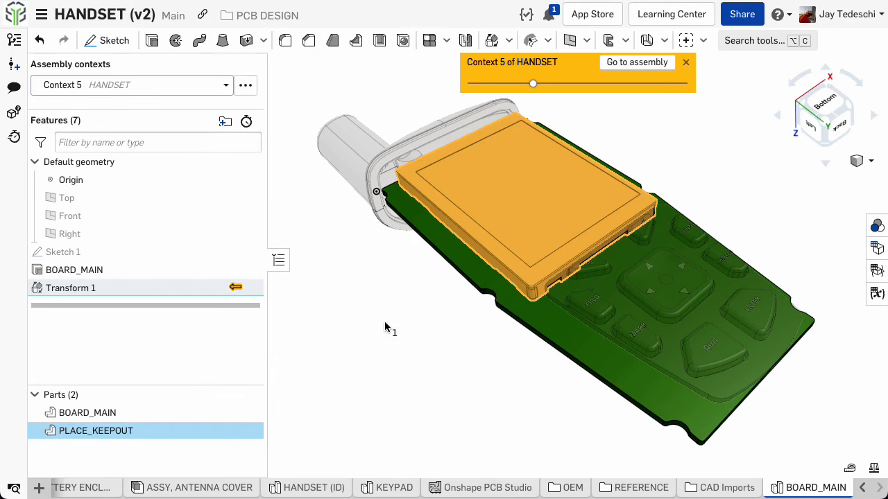
- Return to the HANDSET assembly, open Onshape PCB Studio, and sync it with the BOARD_MAIN part studio, top face parallel to the Top Plane
click(633, 61)
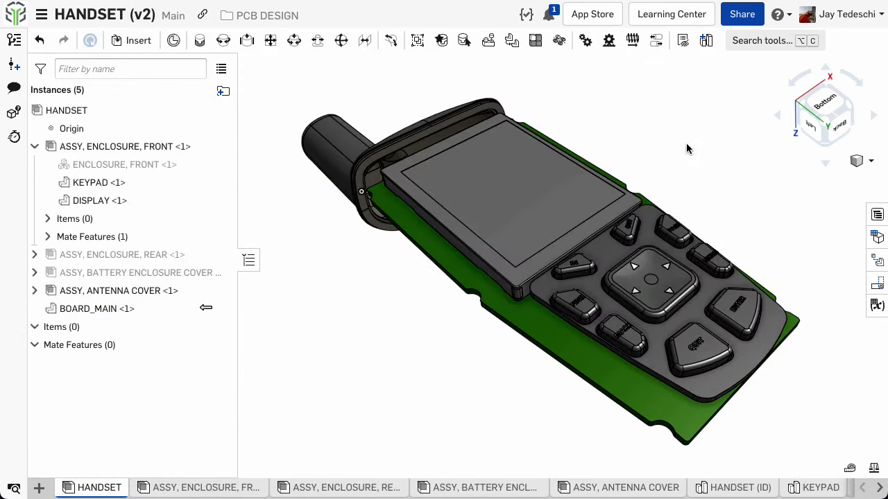
scroll(782, 488, right, 2)
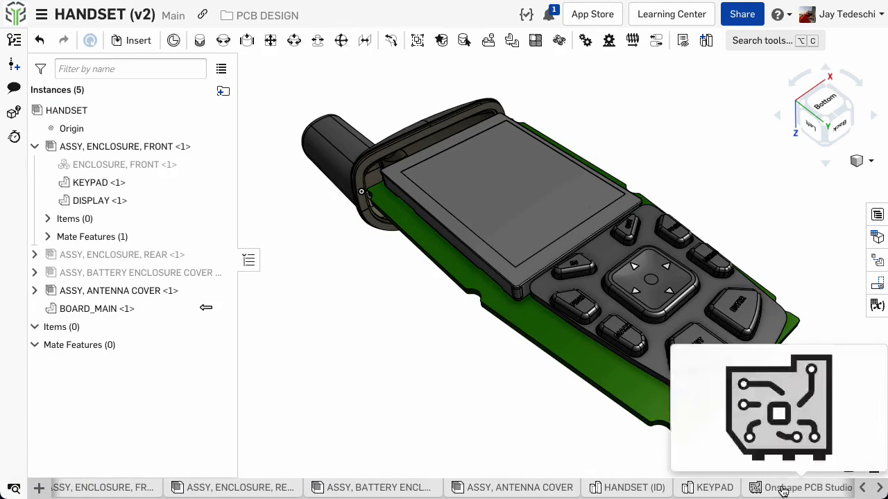
click(782, 489)
click(121, 40)
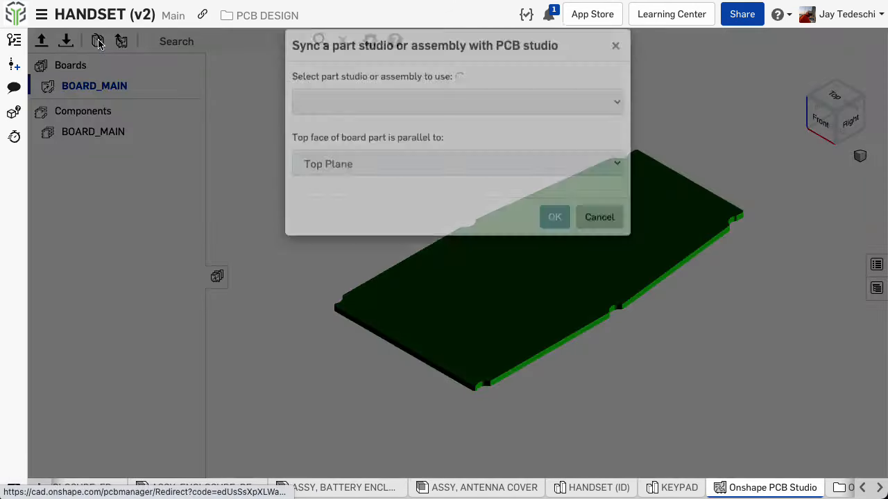
click(359, 127)
click(387, 447)
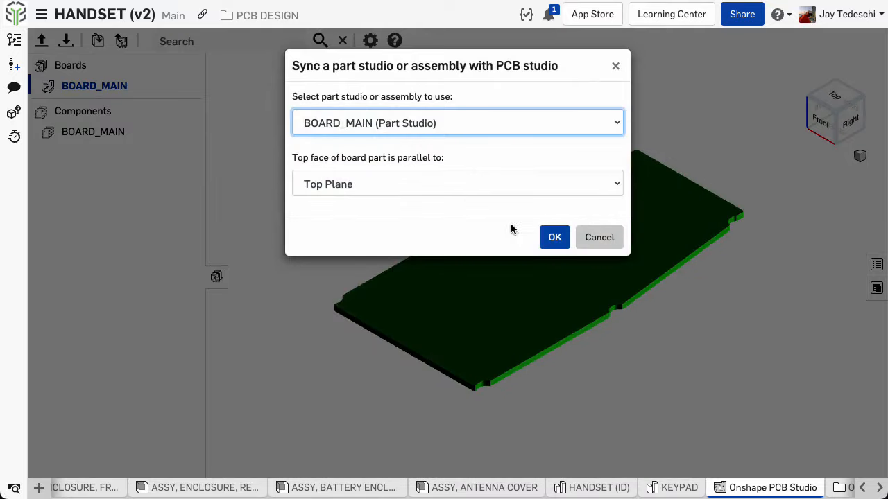
click(552, 237)
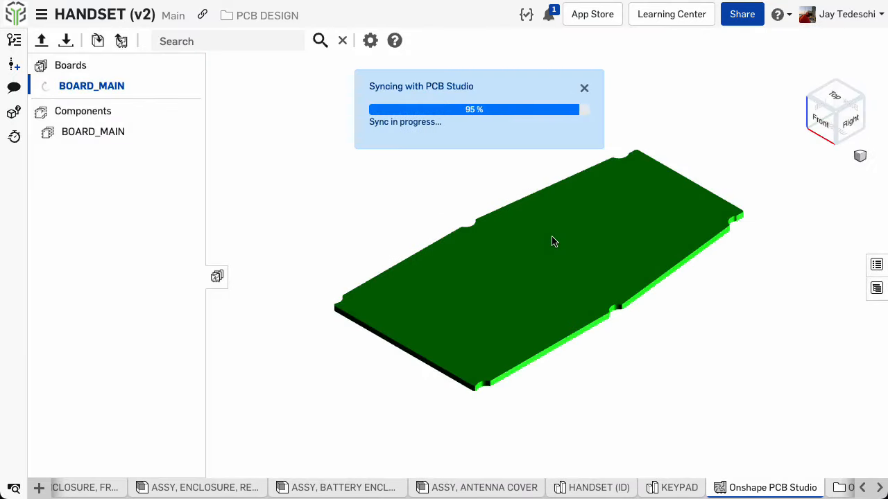
click(585, 91)
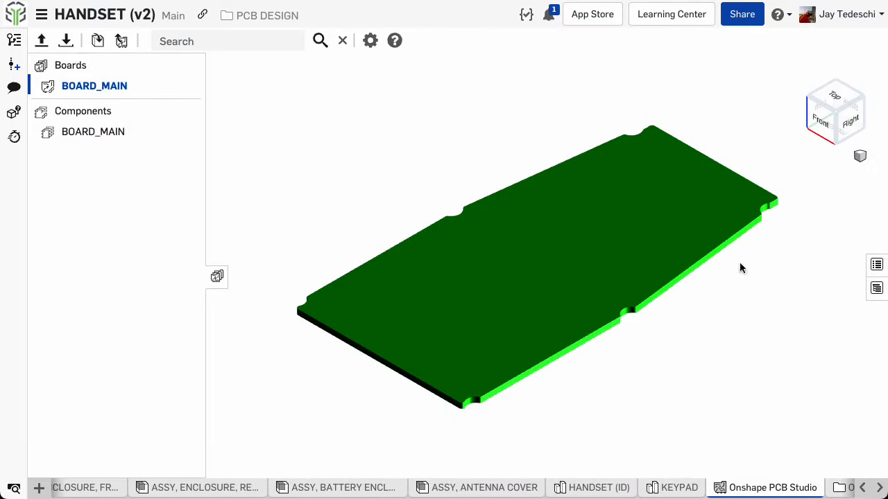
- Check the keepout in the board's bill of materials and on its underside, and export the BOARD_MAIN board to IDF
click(876, 287)
right_drag(455, 280, 446, 288)
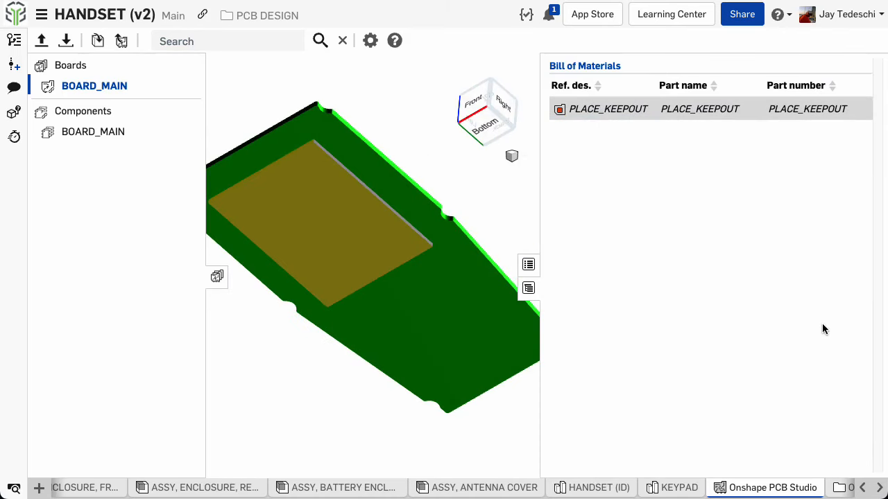
click(66, 41)
click(551, 172)
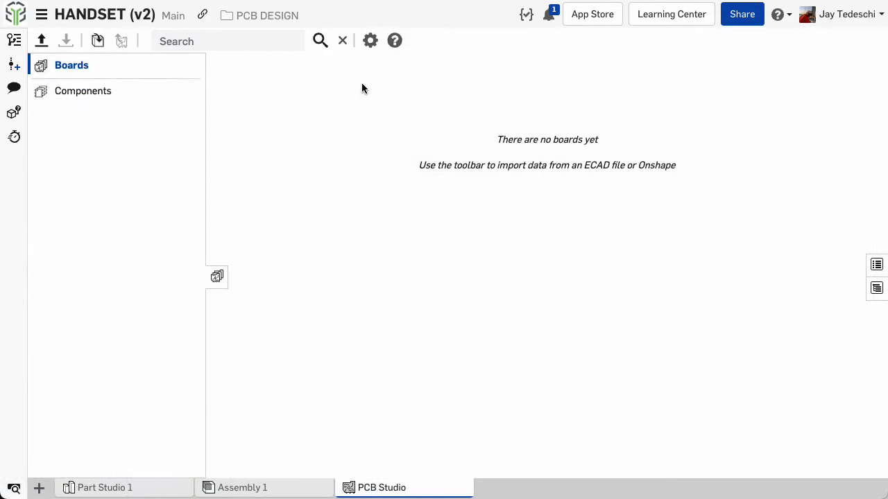
- Set the PCB Studio components folder to HANDSET (v2) inside ECAD > PCB Studio Components and update the settings
click(371, 43)
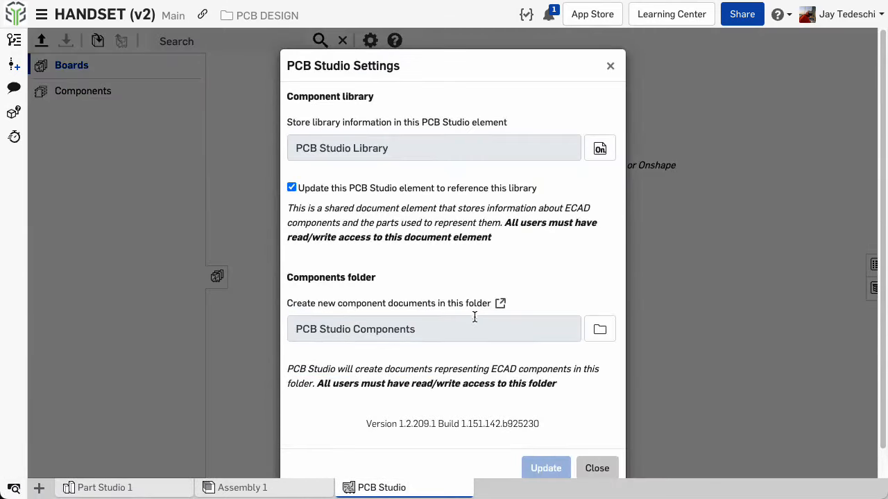
click(600, 331)
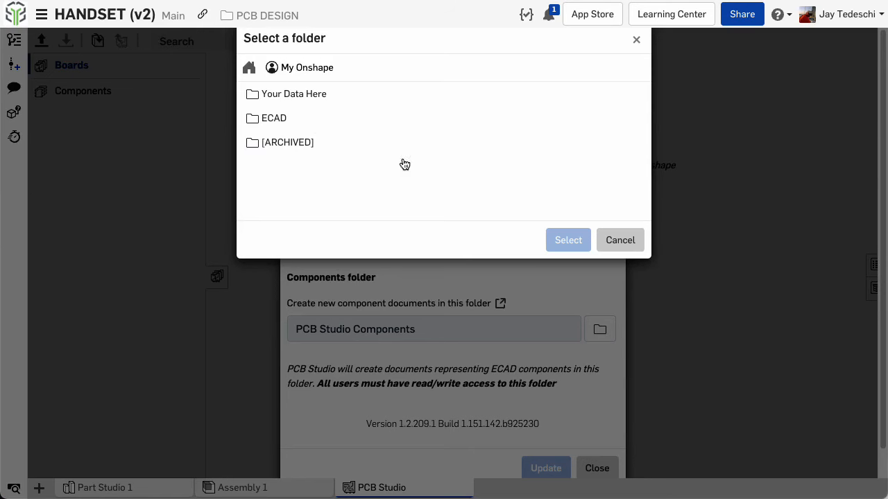
double_click(282, 119)
click(300, 120)
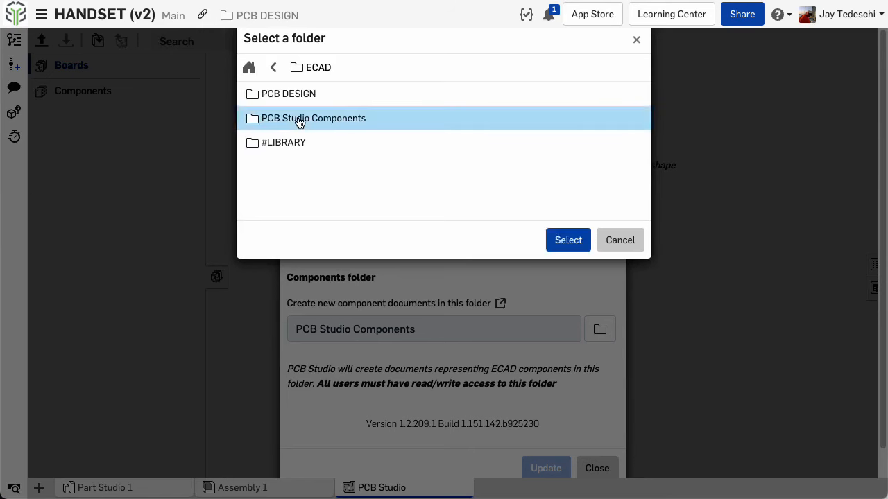
double_click(300, 121)
click(298, 93)
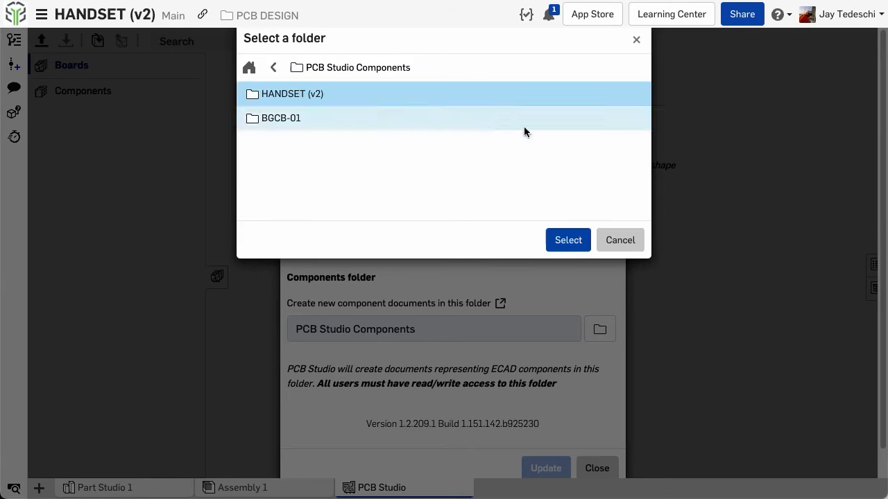
click(569, 240)
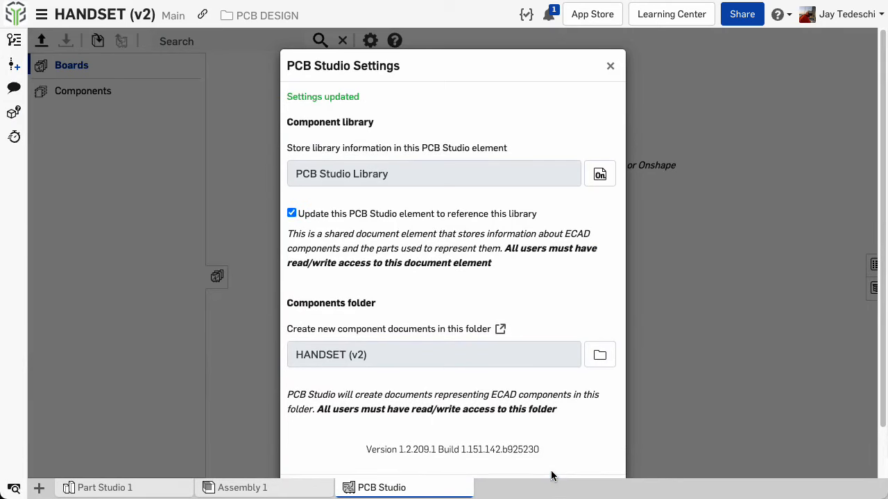
click(611, 66)
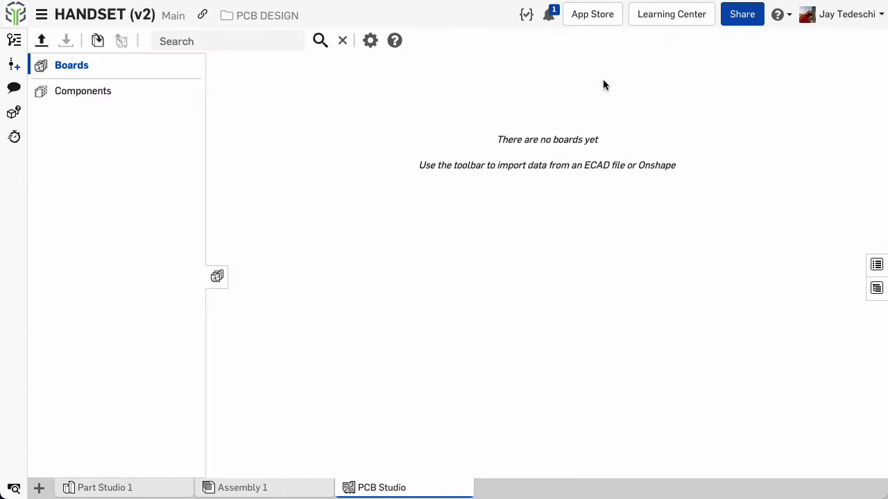
- Open the OMRON-B3U-1000P-2-B_V entry in the component library and set its representation to Custom part
click(103, 95)
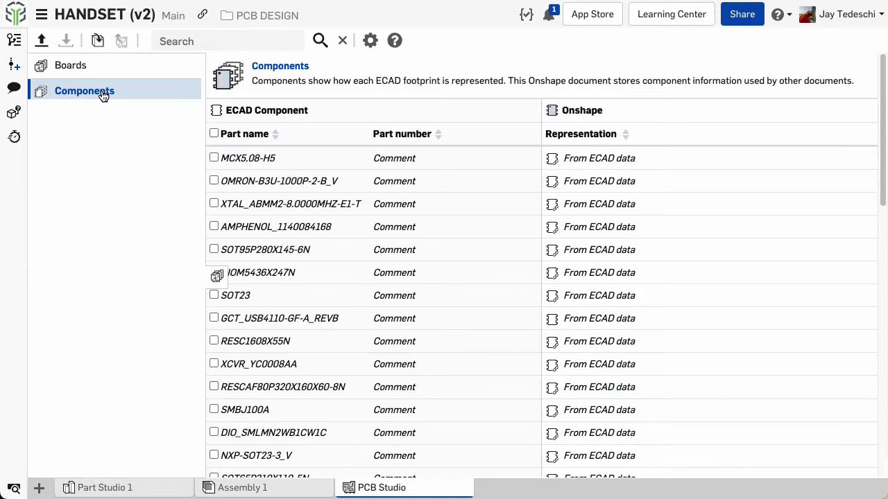
click(593, 182)
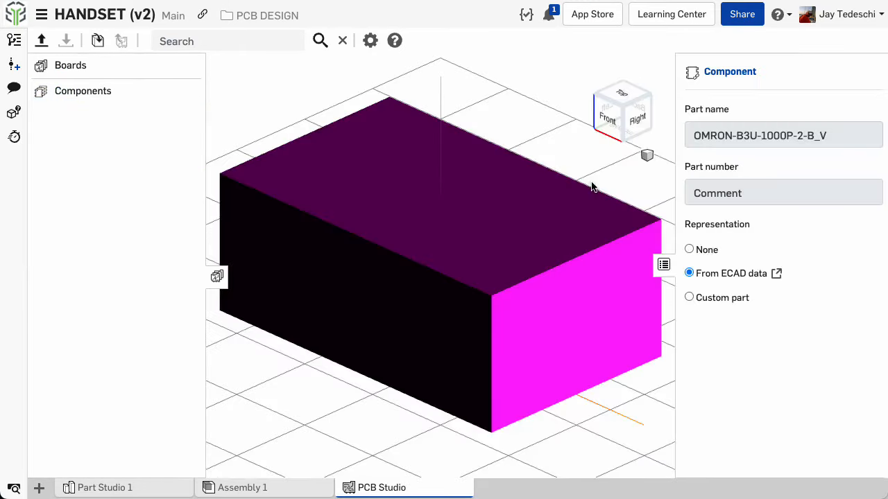
click(689, 297)
- Assign the OMRON-B3U-1000P-2-B_V model from the HANDSET (v2) components folder as the component's custom part
click(782, 365)
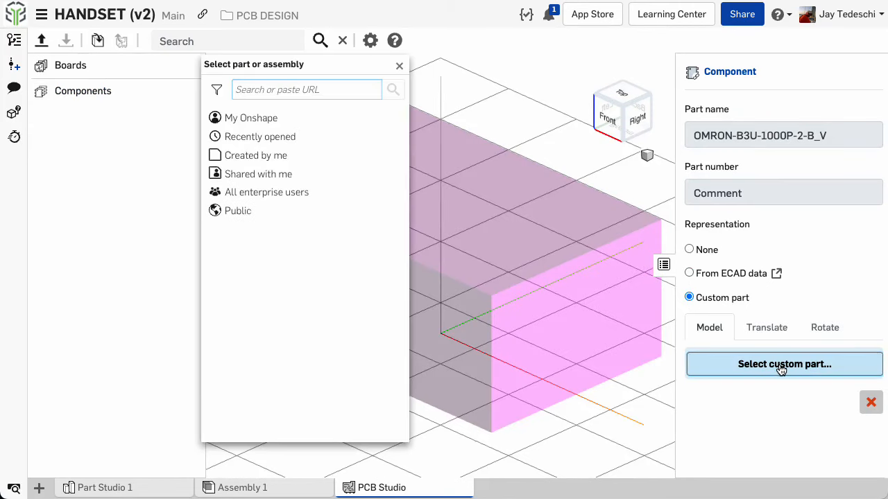
click(258, 118)
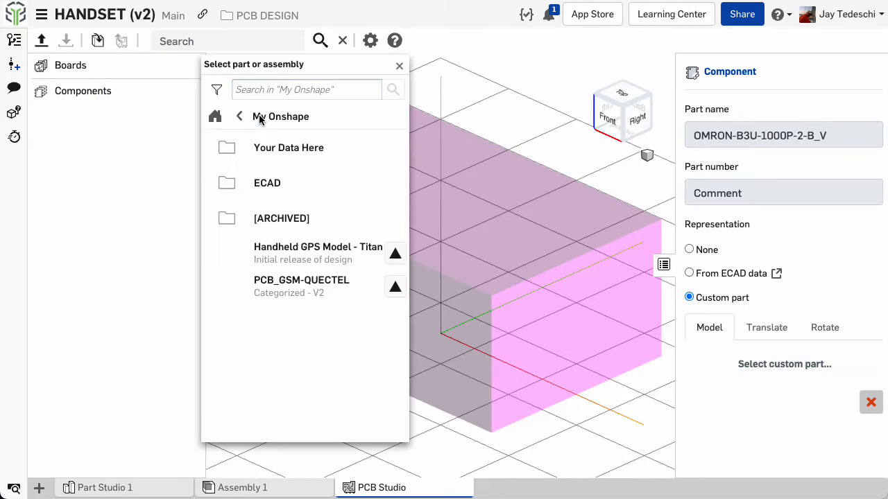
click(271, 184)
click(289, 151)
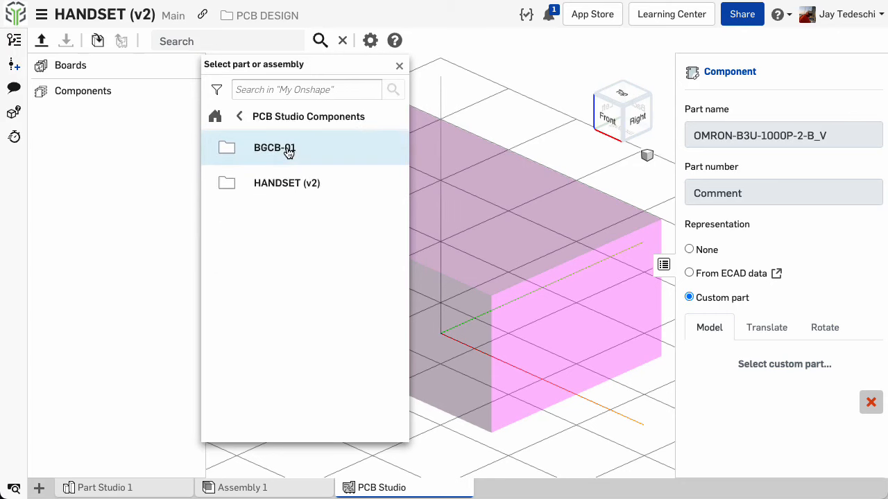
click(282, 184)
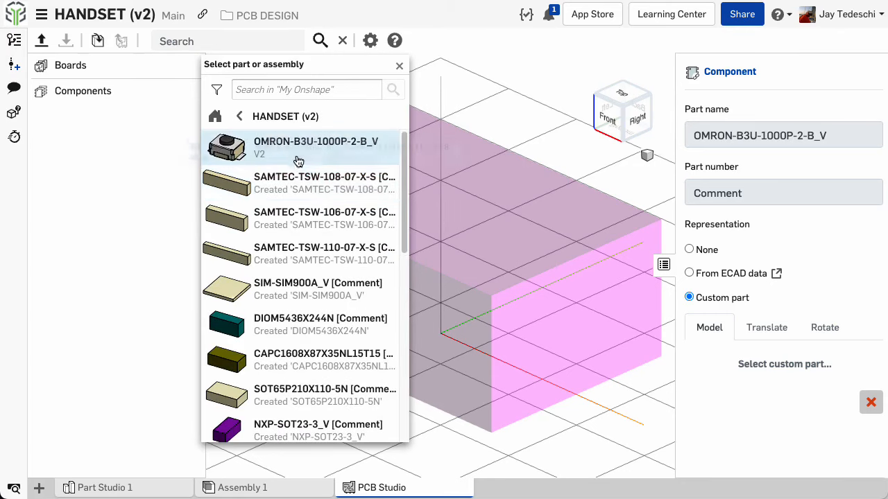
click(320, 144)
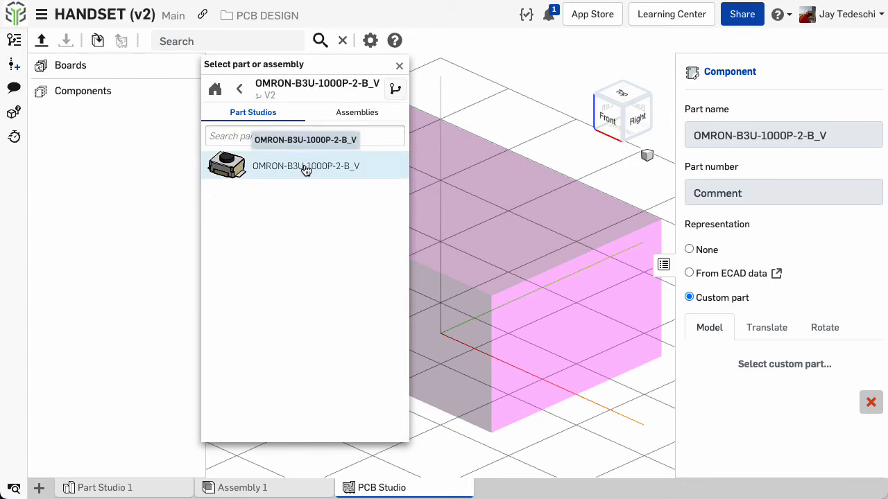
click(303, 168)
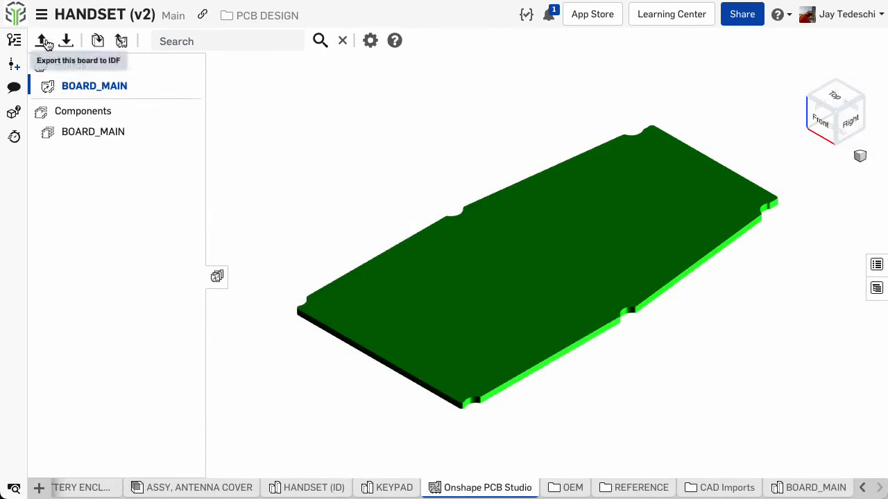
- Import the ECAD files HANDSET_PCB (v3).emn and HANDSET_PCB (v3).emp into PCB Studio
click(42, 42)
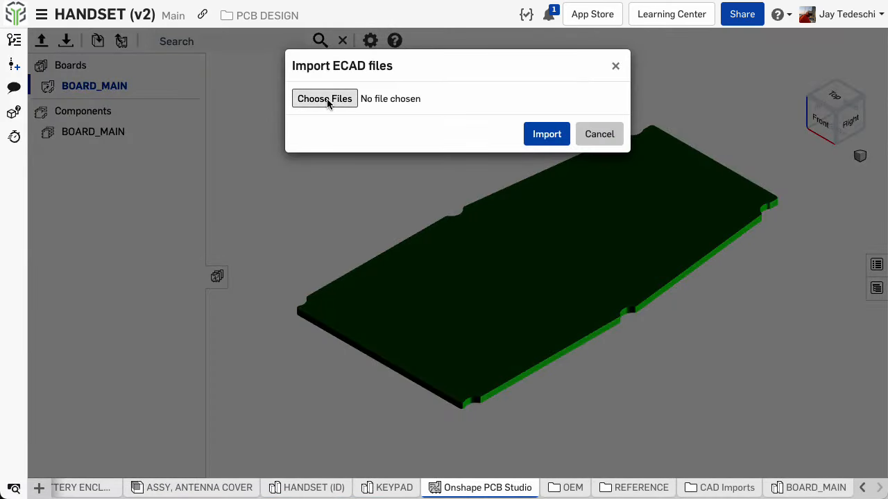
click(325, 99)
click(304, 99)
shift+click(305, 112)
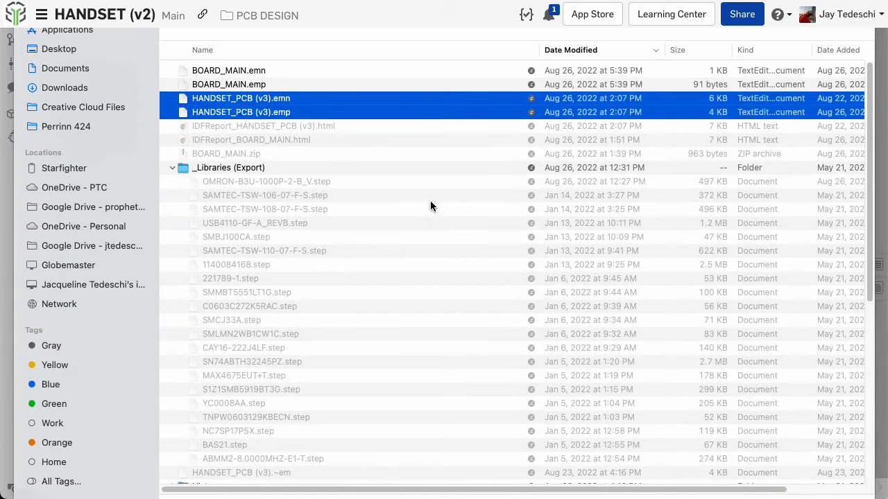
key(Return)
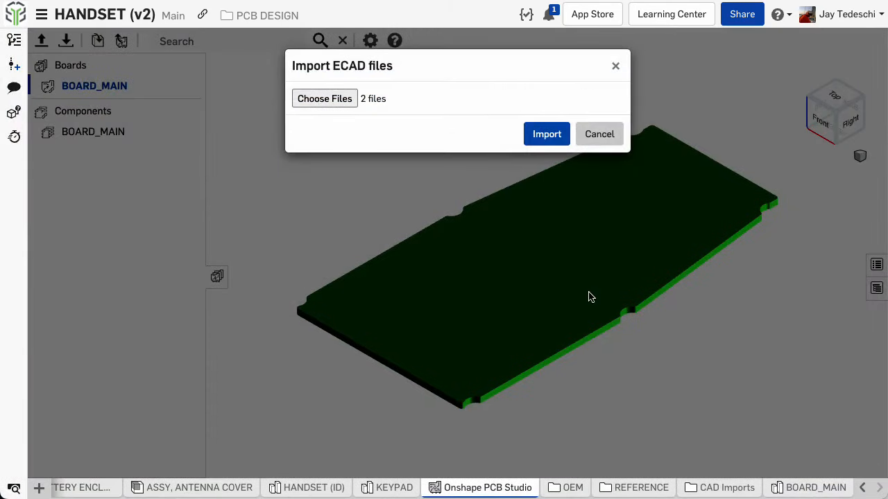
click(548, 136)
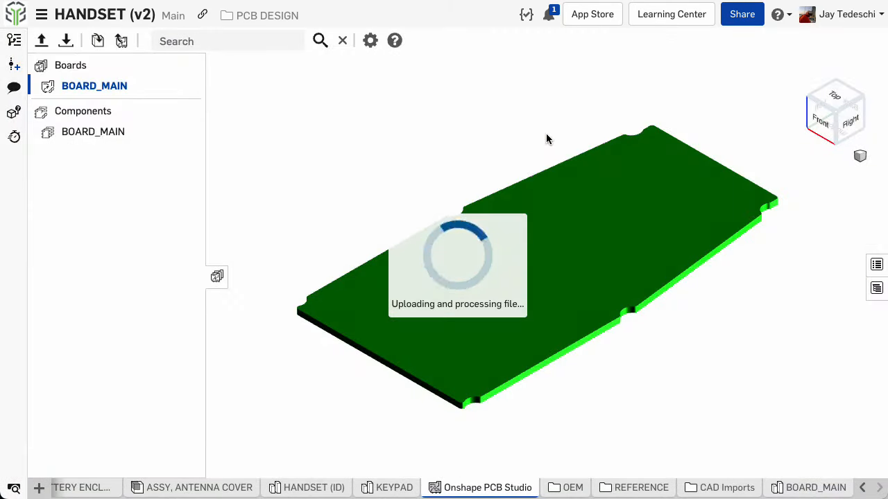
- Inspect the underside of the imported board and the component properties of one of its keypad switches
right_drag(553, 319, 553, 263)
click(650, 292)
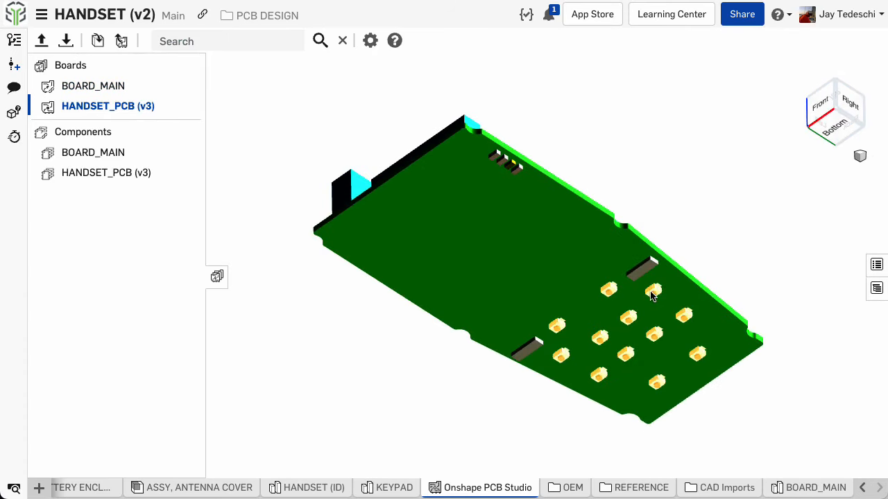
click(876, 290)
click(663, 288)
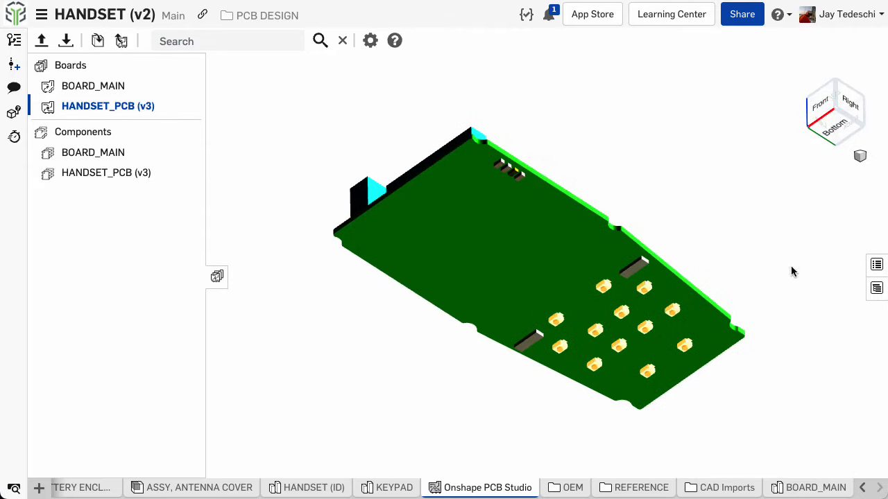
click(875, 265)
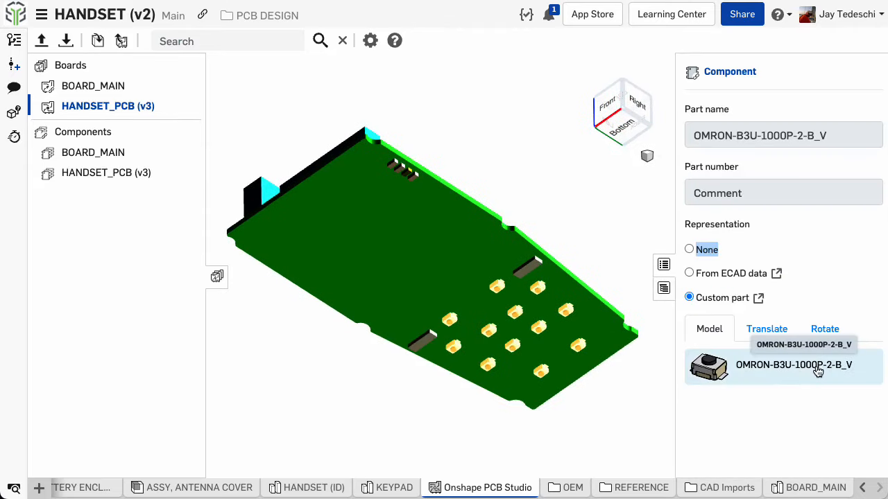
- Set the representation of the GCT_USB4110-GF-A_REVB connector on the board's top side to Custom part
right_drag(603, 210, 448, 213)
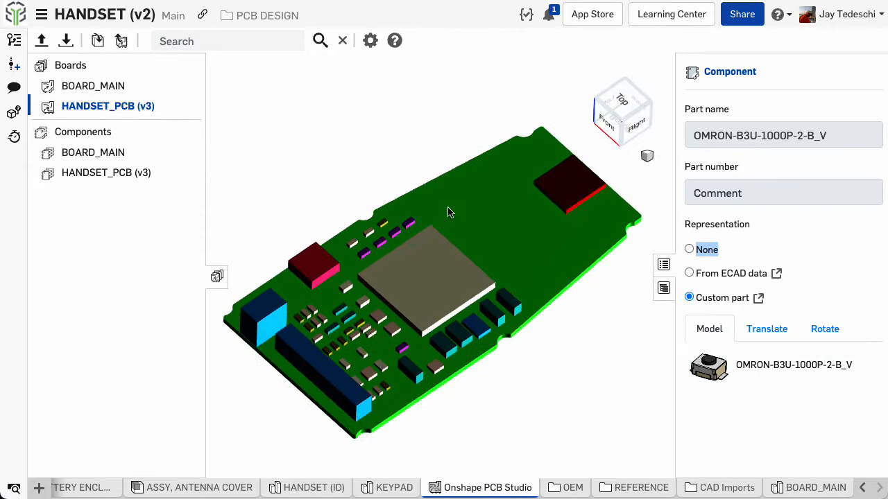
click(316, 261)
click(689, 296)
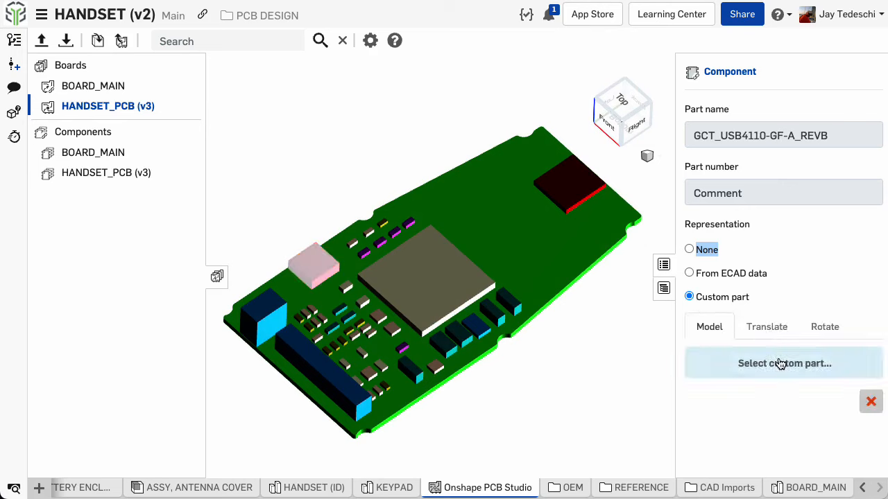
- Assign the USB4110-GF-A_REVB model from the ECAD library's HANDSET (v2) components folder as the USB connector's custom part
click(783, 363)
click(256, 119)
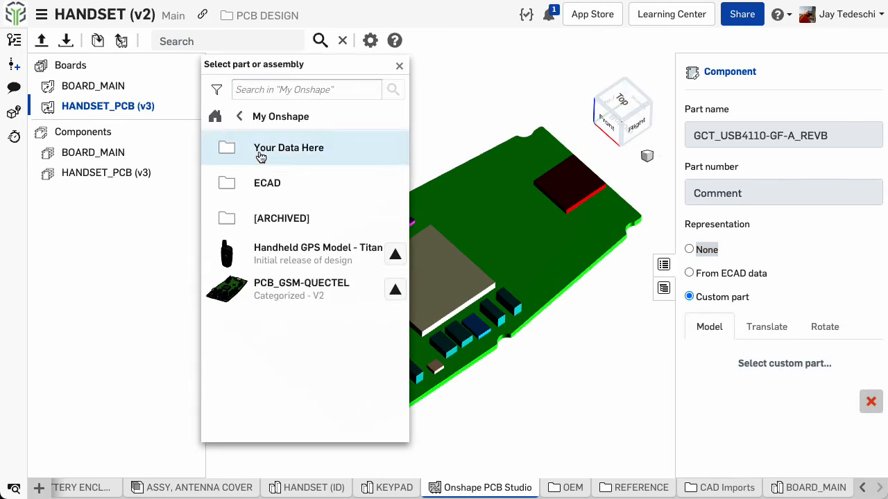
click(271, 182)
click(284, 150)
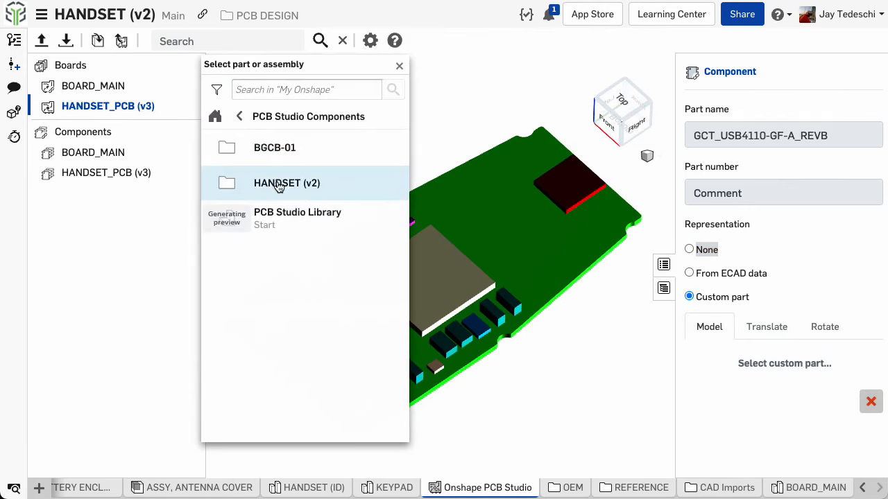
click(277, 183)
drag(404, 167, 418, 381)
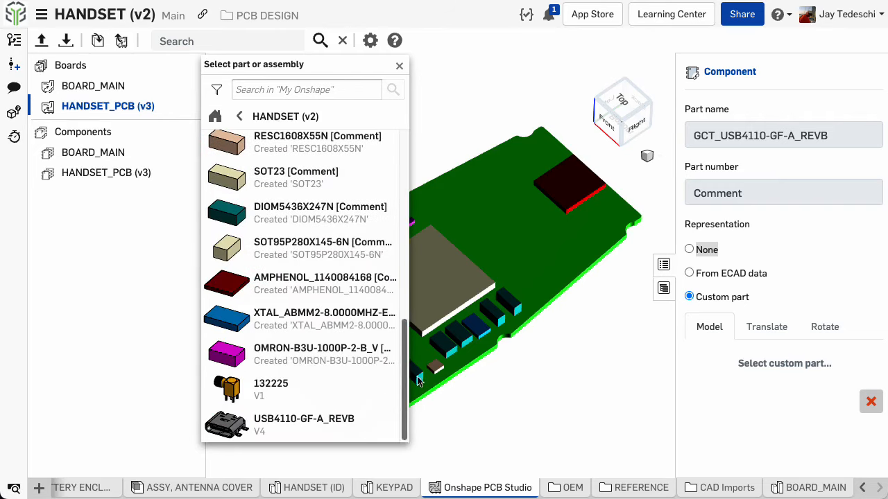
click(275, 424)
click(283, 169)
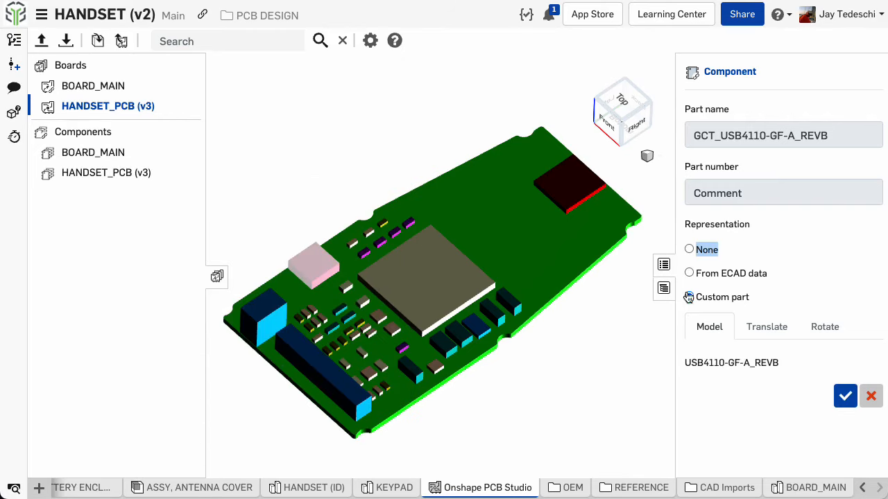
click(845, 397)
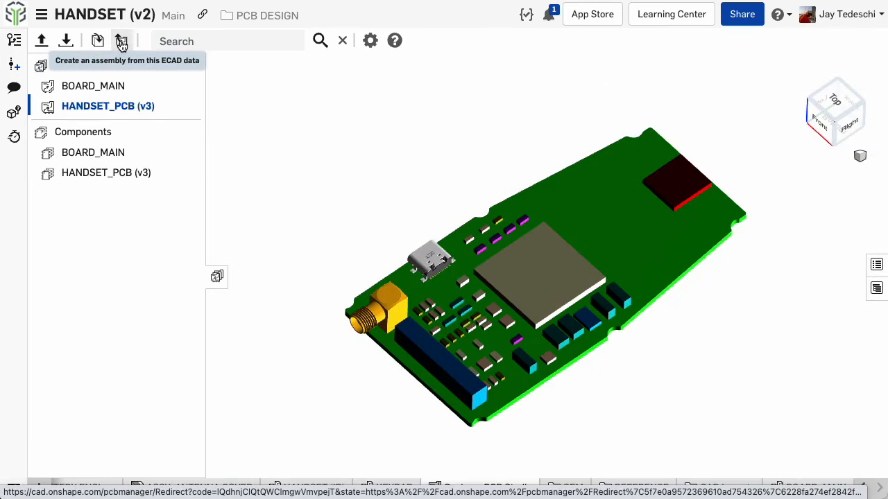
- Create an assembly from HANDSET_PCB (v3) including board and components, and group all its instances together
click(121, 43)
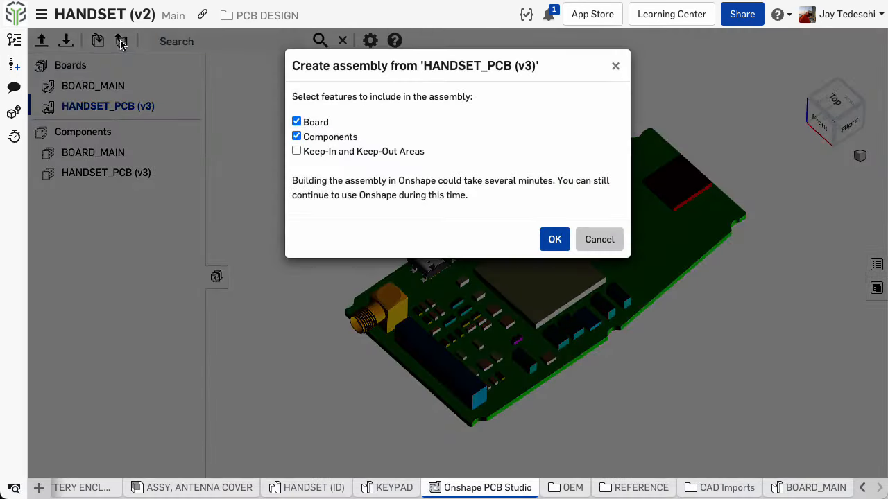
click(555, 240)
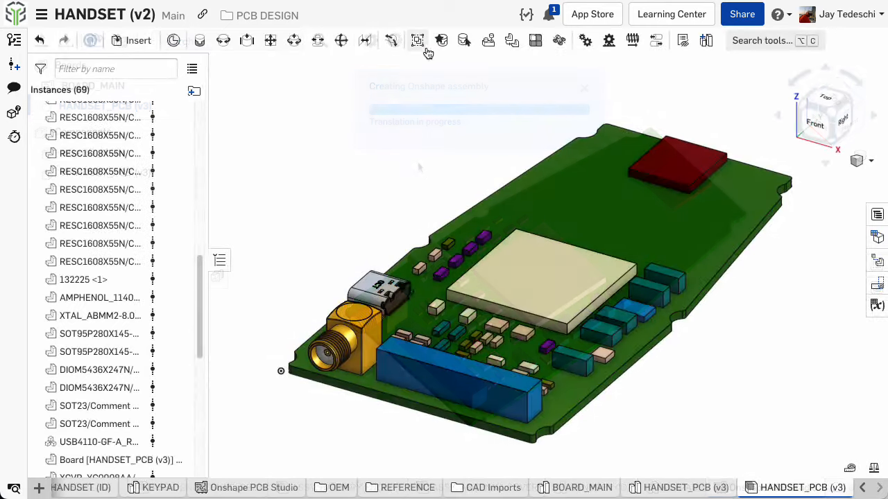
click(420, 43)
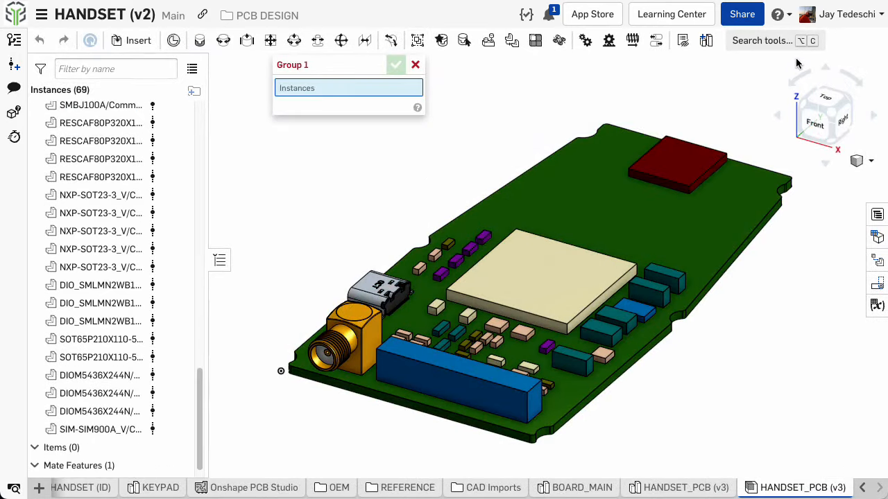
drag(803, 59, 250, 472)
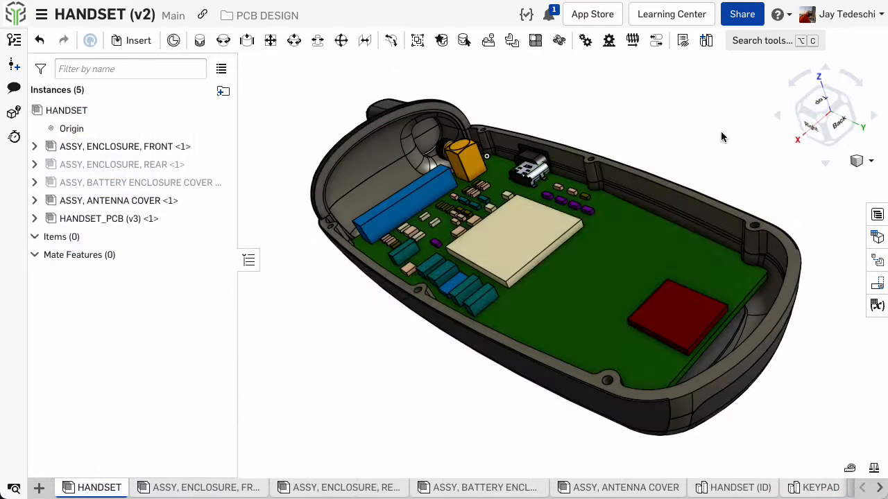
- Hide the antenna cover in the HANDSET assembly and insert the ANTENNA, SCREW MOUNT assembly
click(220, 201)
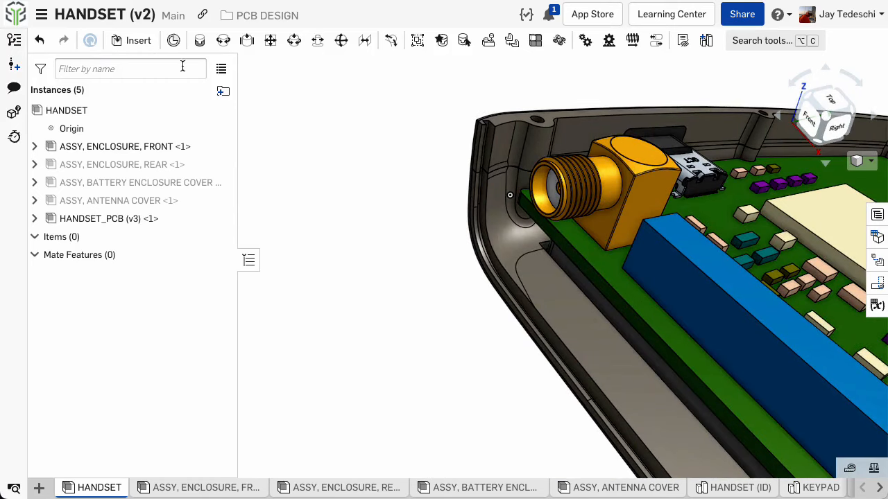
click(138, 40)
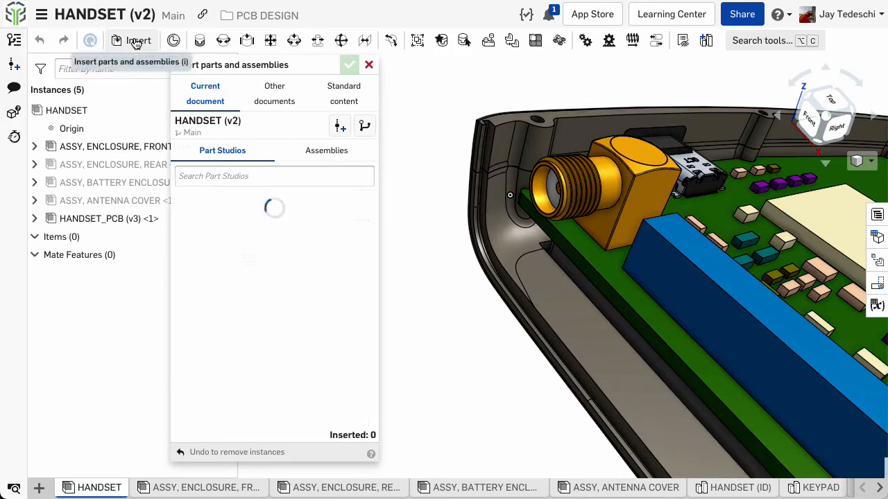
click(333, 154)
click(292, 208)
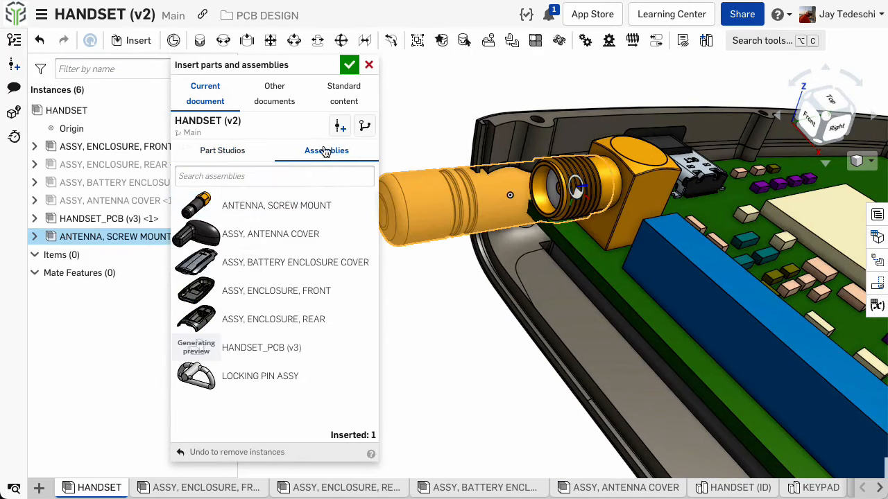
click(349, 65)
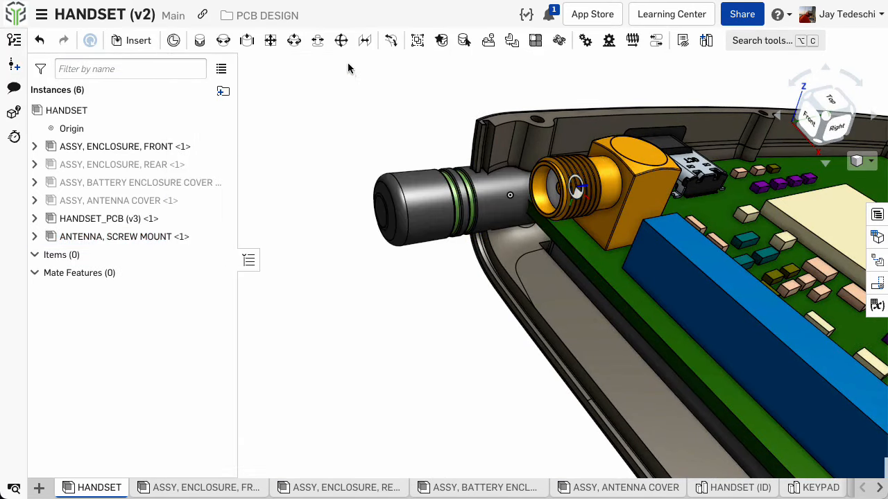
- Fasten the screw-mount antenna to the threaded end of the board's 132225 connector with a Fastened mate
click(200, 40)
click(578, 197)
scroll(495, 182, up, 5)
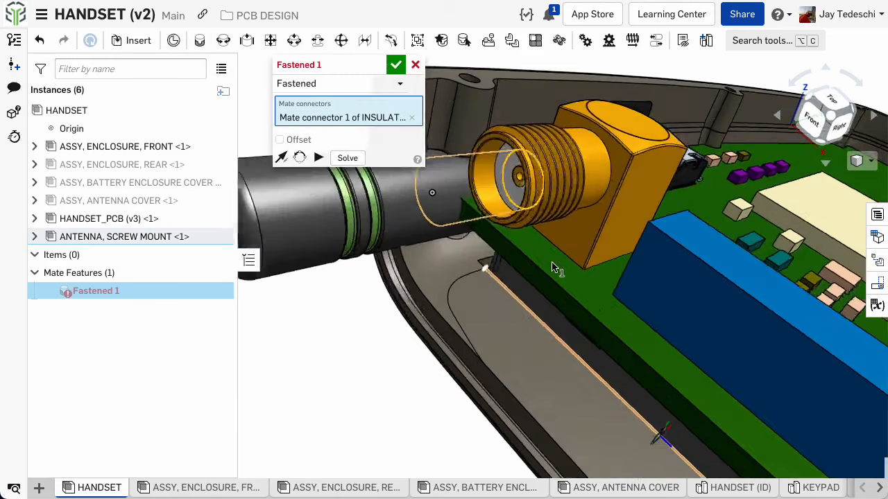
click(496, 182)
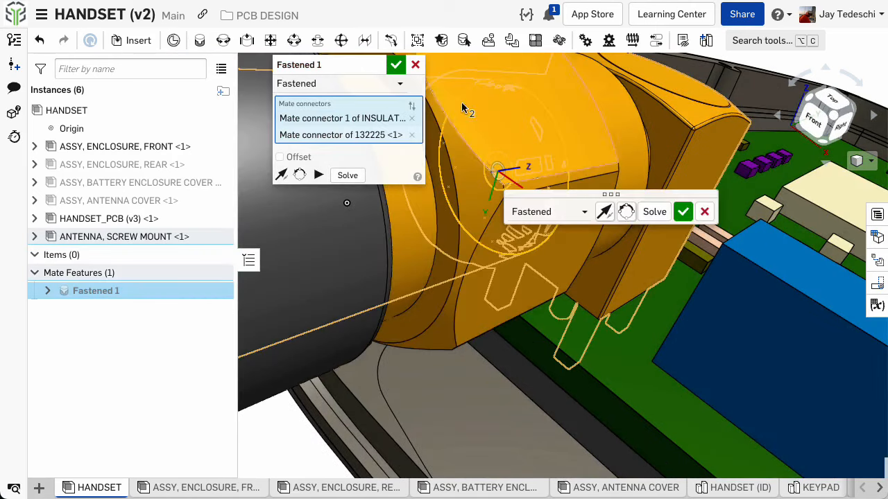
click(395, 64)
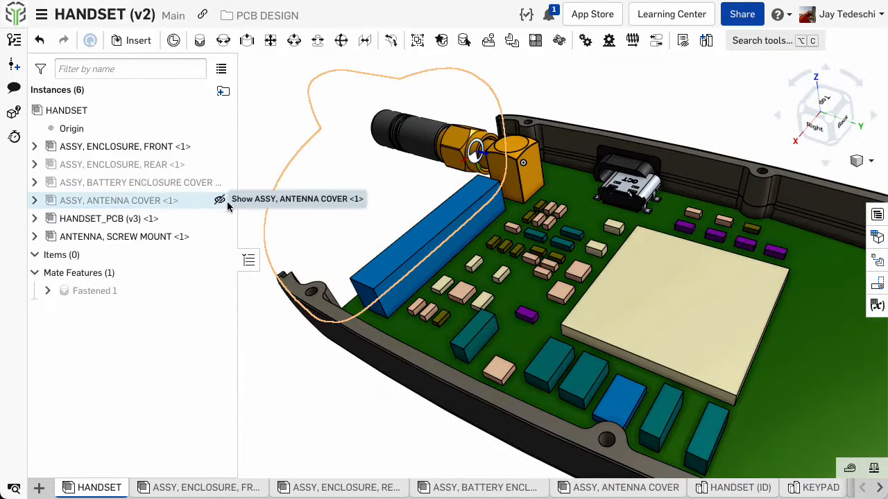
- Show the antenna cover again and run interference detection between the screw-mount antenna and the antenna cover
click(219, 200)
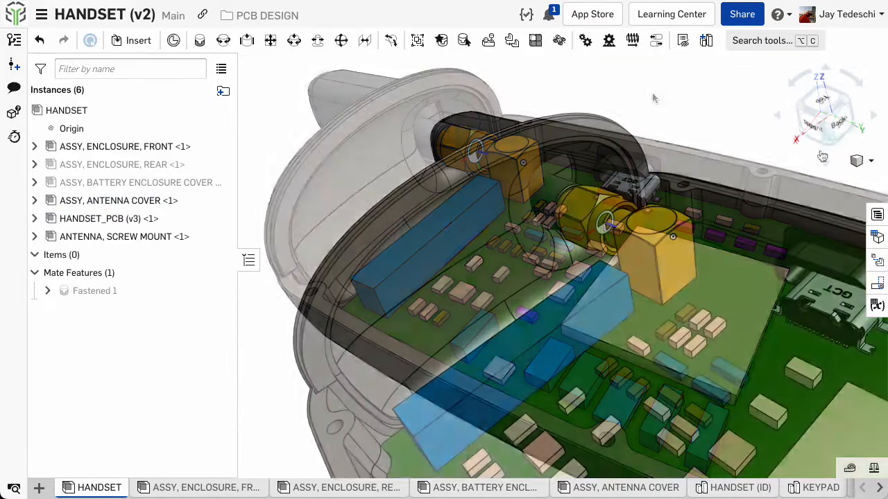
click(865, 161)
click(817, 410)
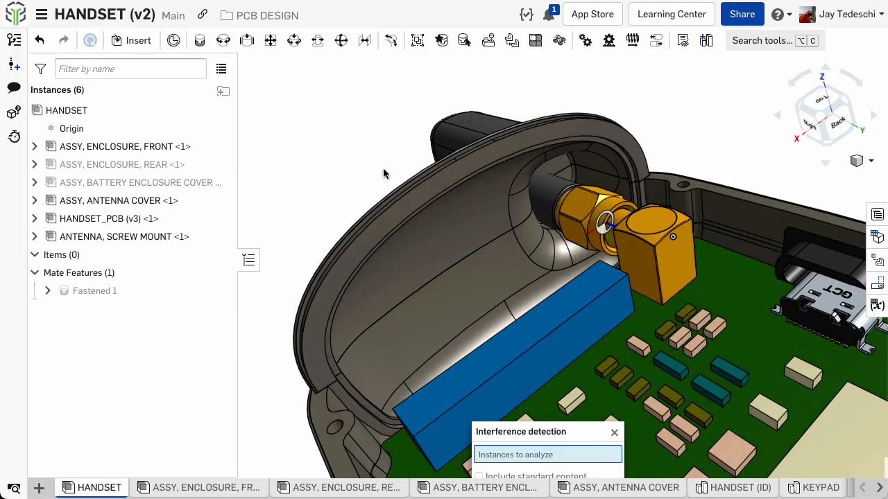
click(153, 238)
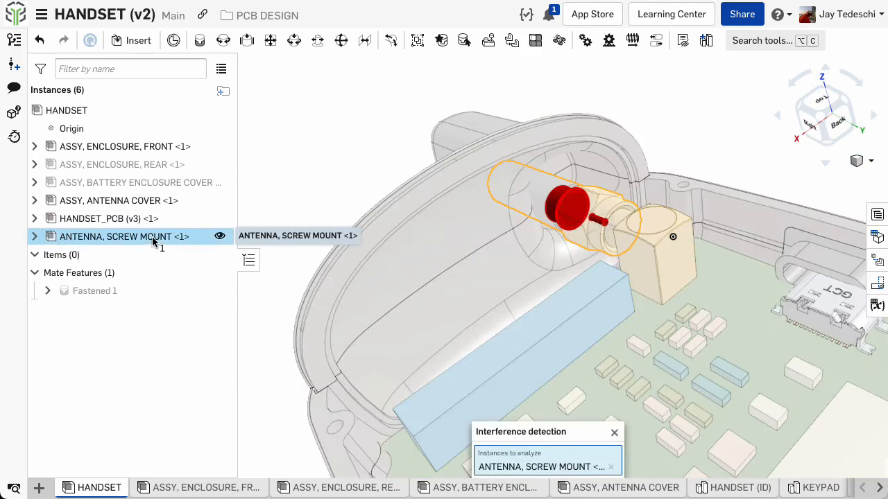
click(153, 201)
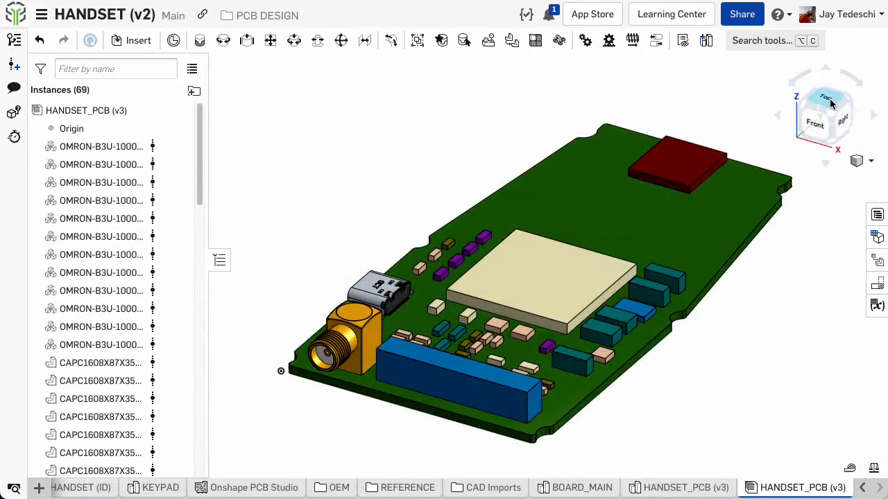
- Suppress the Group 1 mate feature in the HANDSET_PCB (v3) assembly, viewing the board from the top
click(831, 104)
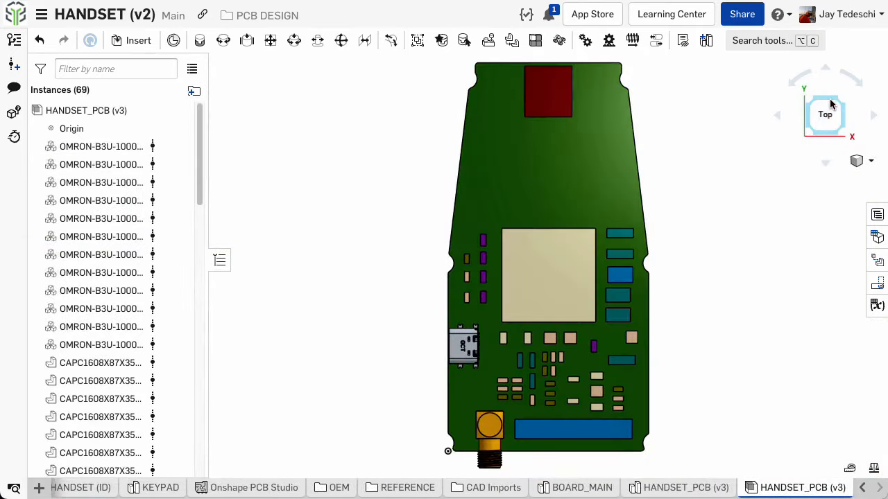
drag(200, 160, 209, 447)
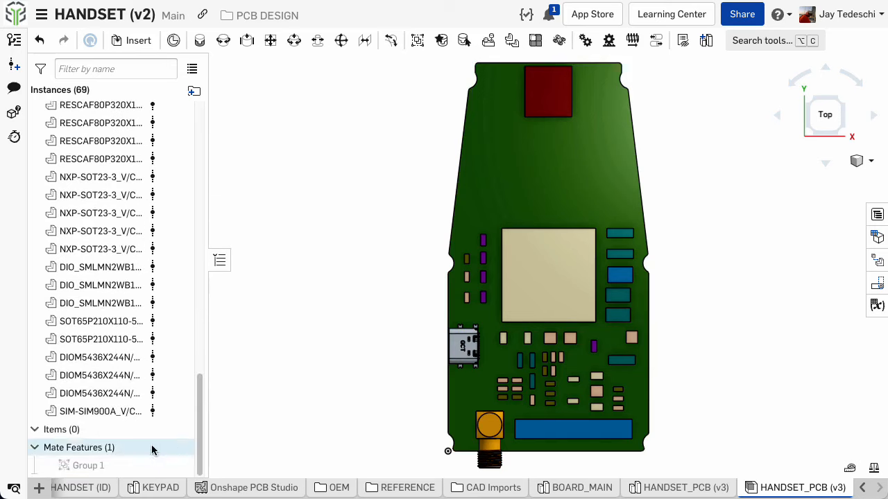
right_click(109, 465)
click(165, 418)
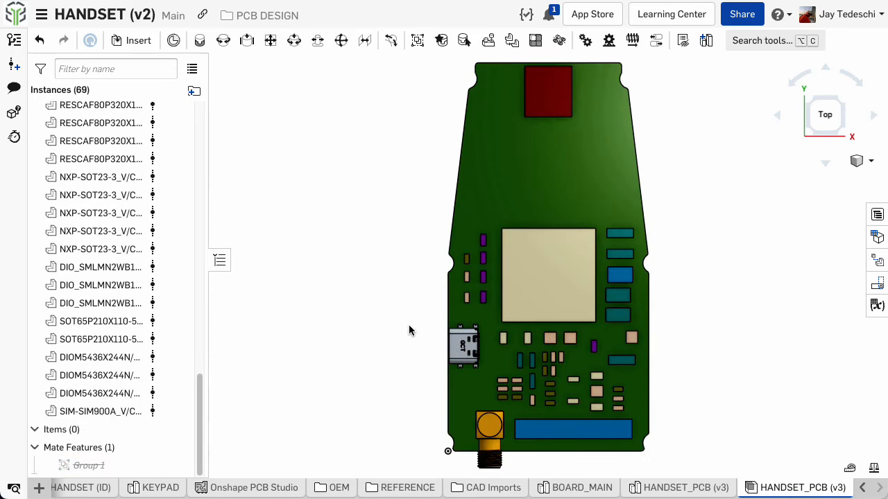
- Move the USB connector 3 mm along the board's edge toward the antenna connector
click(458, 345)
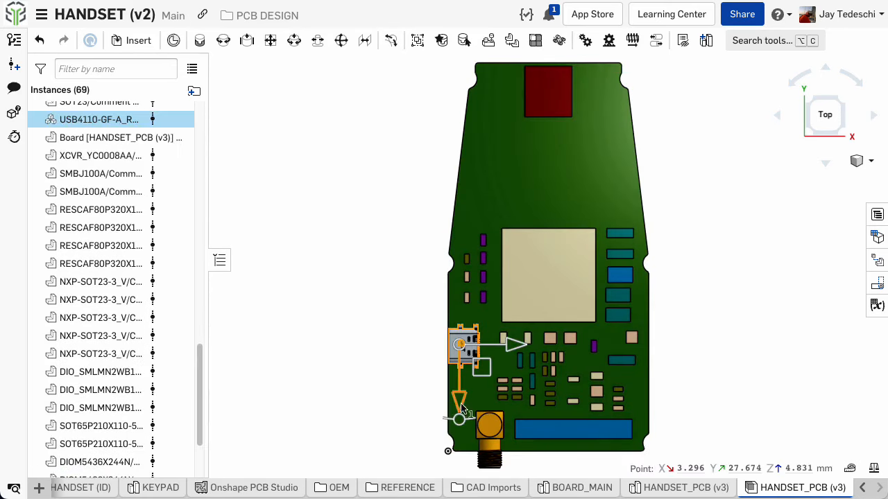
drag(462, 404, 458, 431)
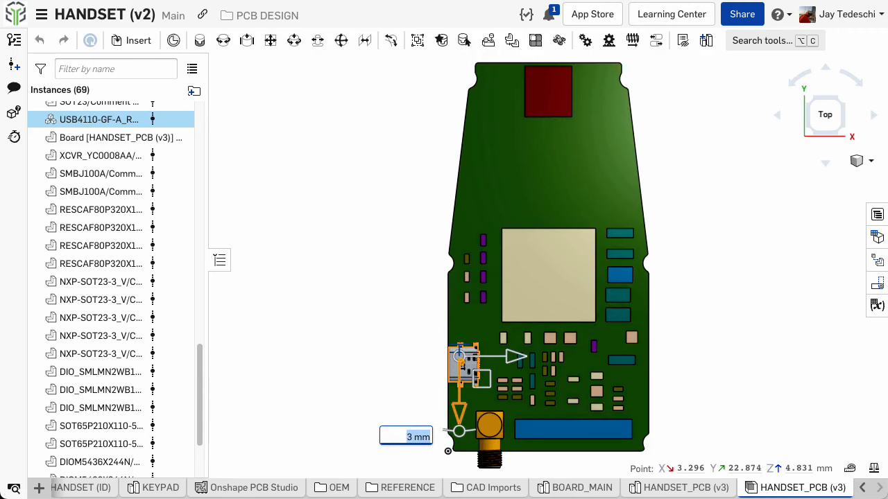
click(367, 341)
- Move the 132225 antenna connector 2.5 mm toward the board edge that carries the USB connector
click(487, 430)
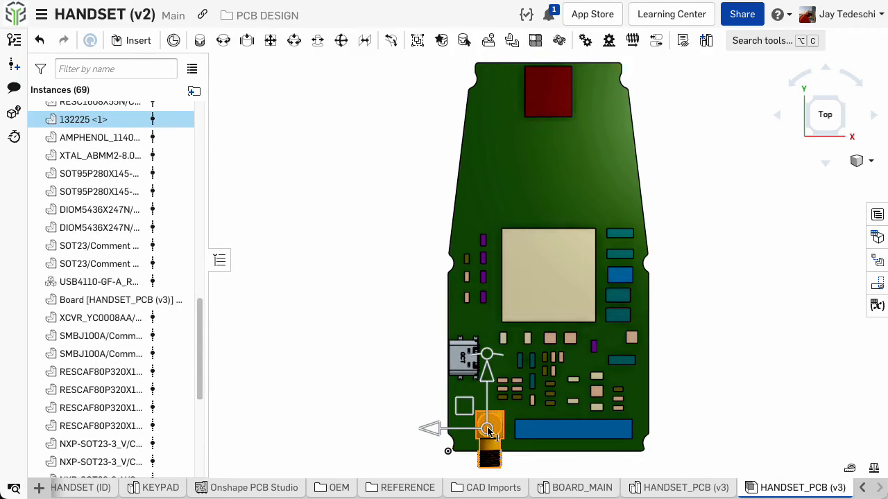
drag(430, 433, 419, 430)
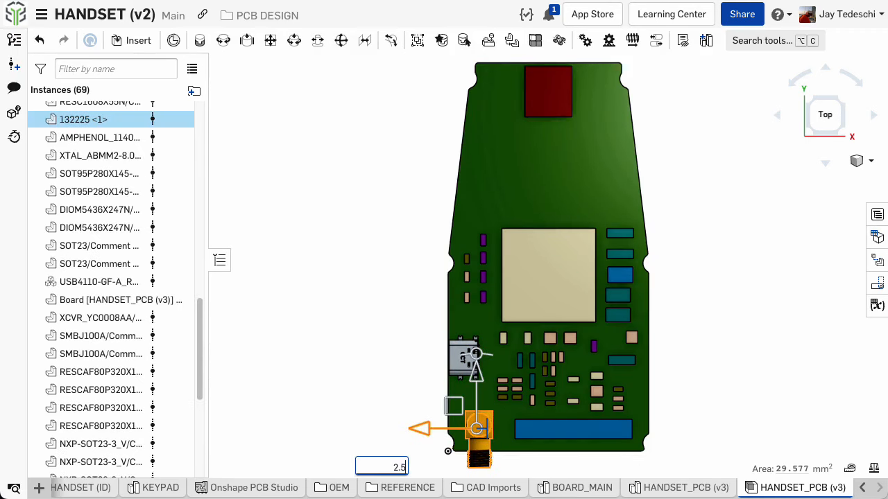
key(Return)
click(342, 299)
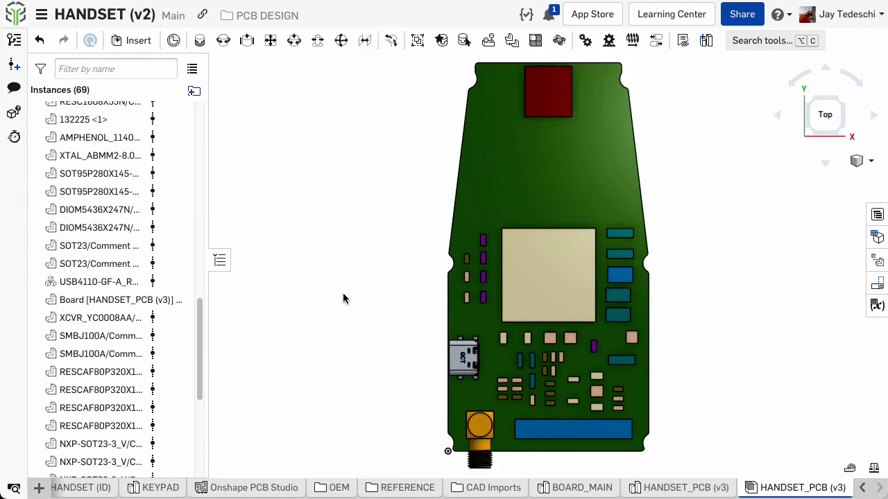
- Unsuppress the Group 1 mate feature of the board assembly and return to the HANDSET assembly
scroll(174, 416, down, 4)
click(125, 465)
right_click(135, 465)
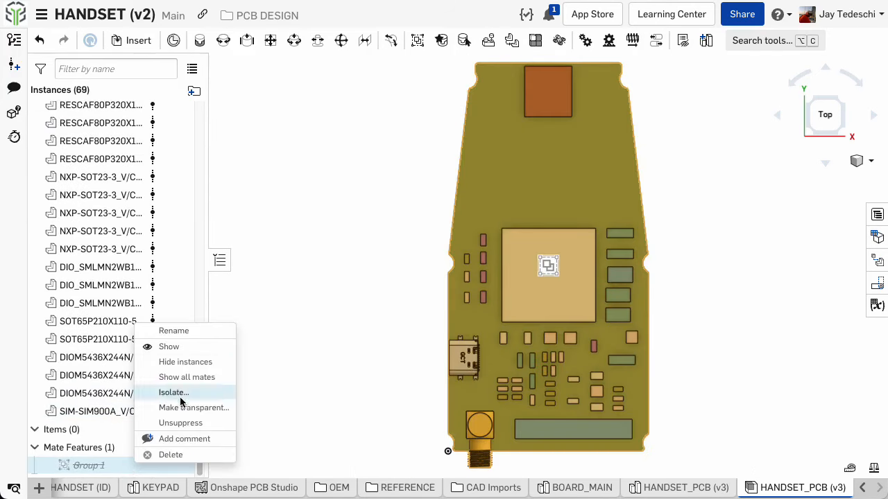
click(181, 423)
scroll(287, 484, up, 3)
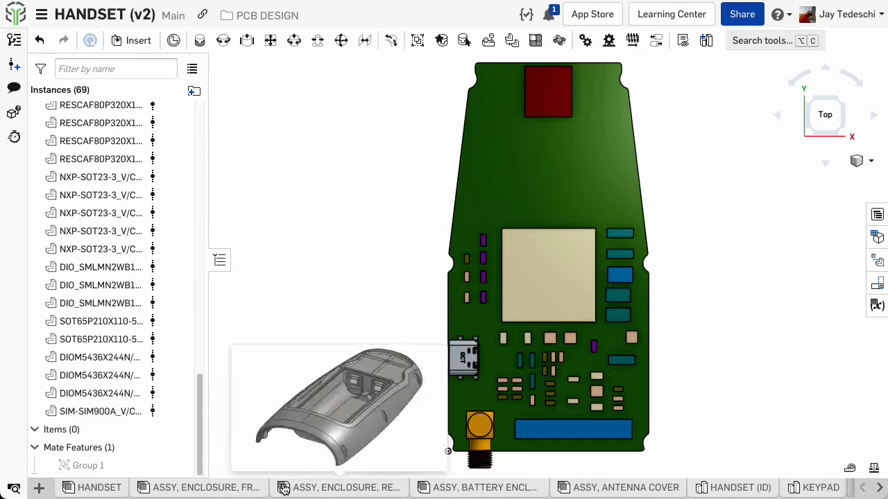
click(97, 487)
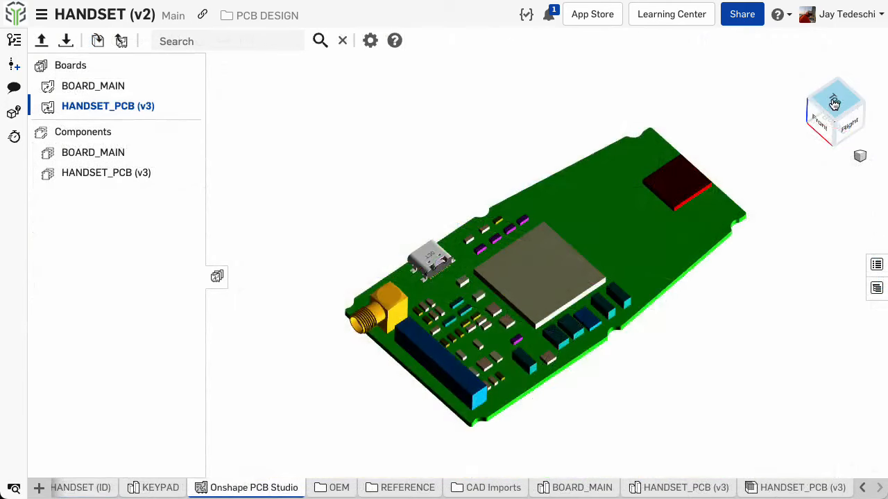
- Sync the revised board assembly with PCB Studio, keeping the board's top face parallel to the Top Plane
click(836, 108)
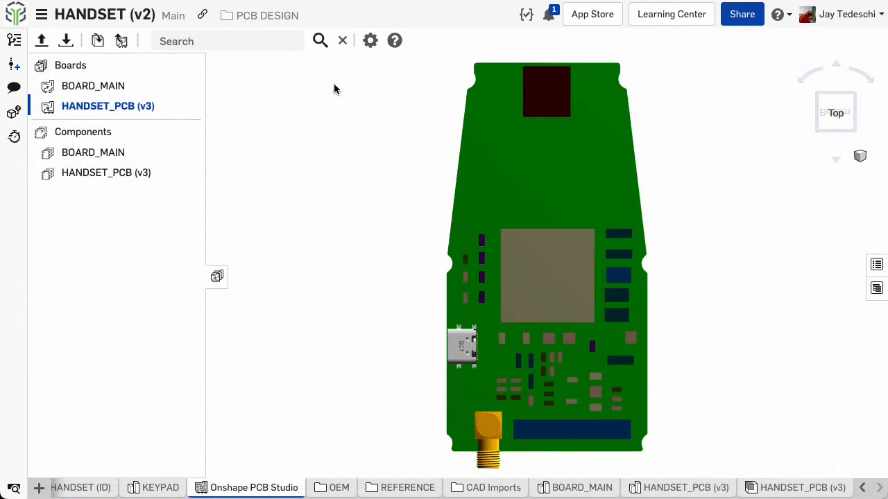
click(98, 40)
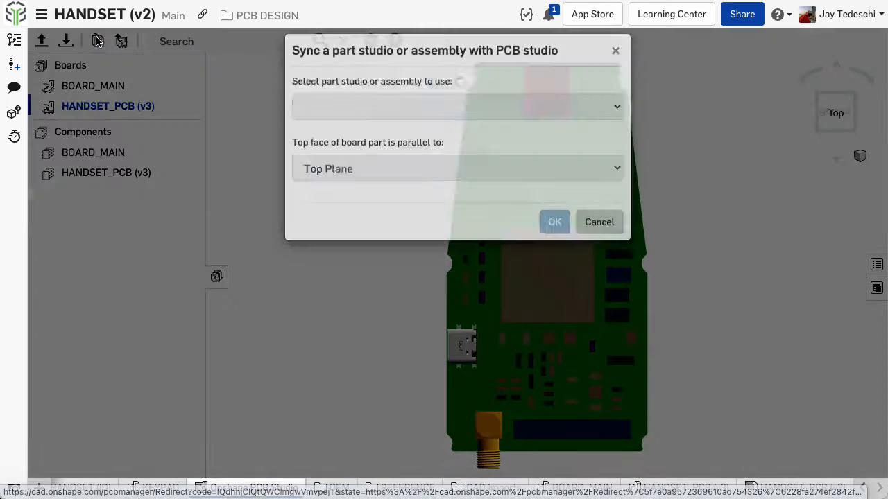
click(555, 237)
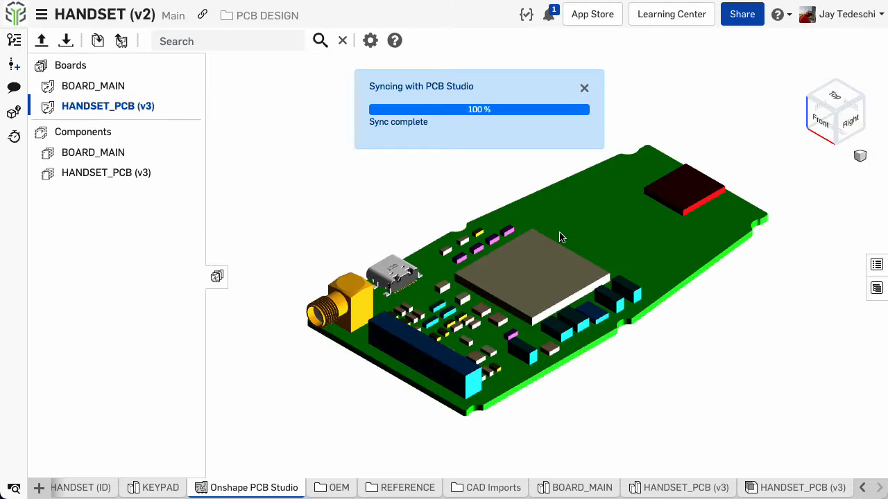
click(584, 87)
- Start exporting the synced HANDSET_PCB (v3) board from PCB Studio
click(66, 41)
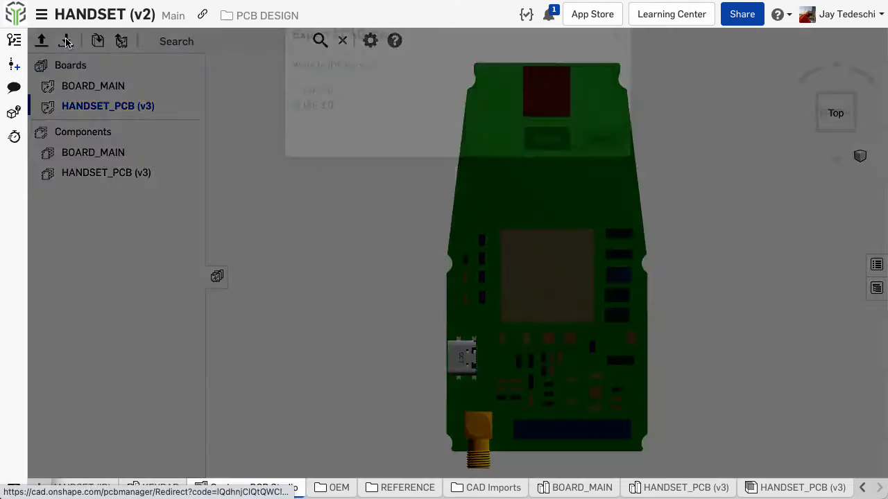